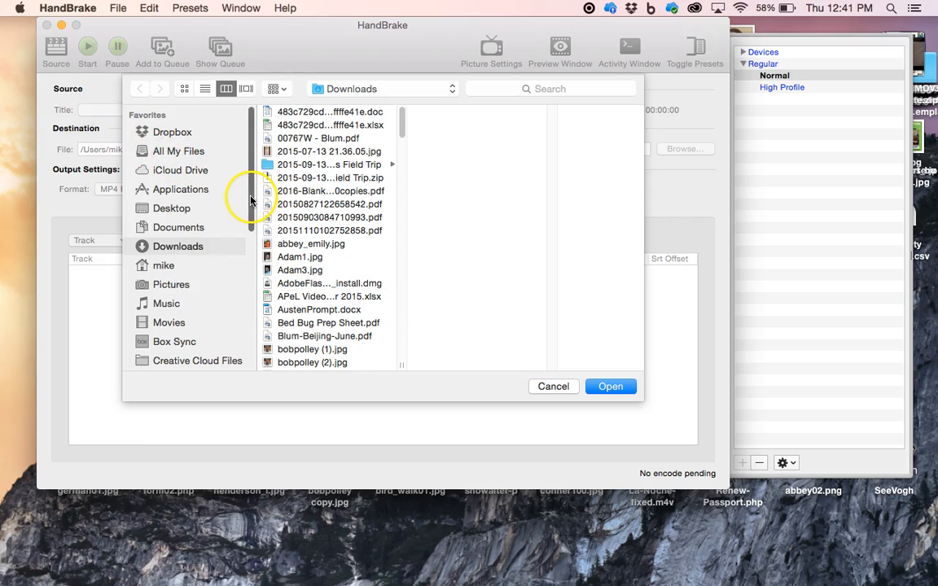
pyautogui.click(251, 198)
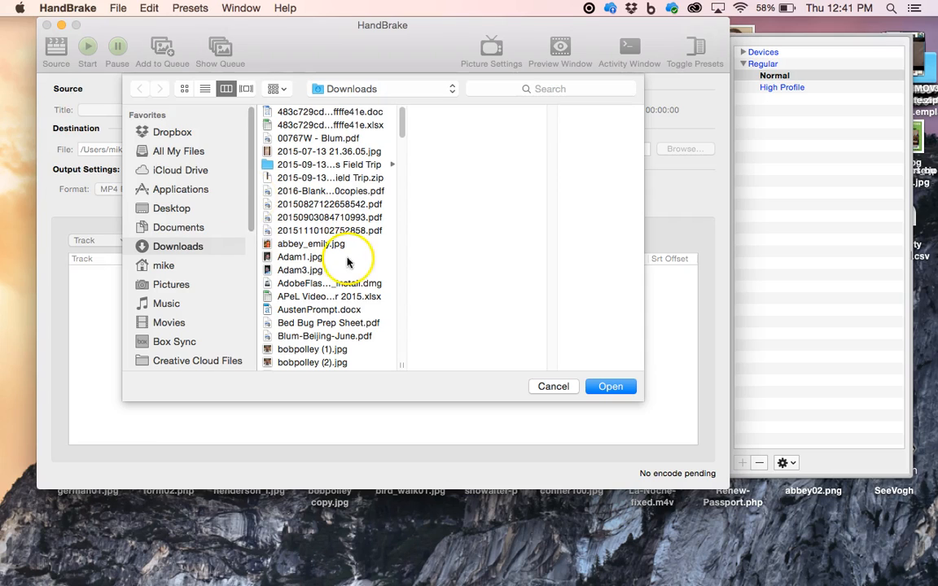
pyautogui.click(252, 216)
pyautogui.moveTo(251, 215); pyautogui.dragTo(252, 184)
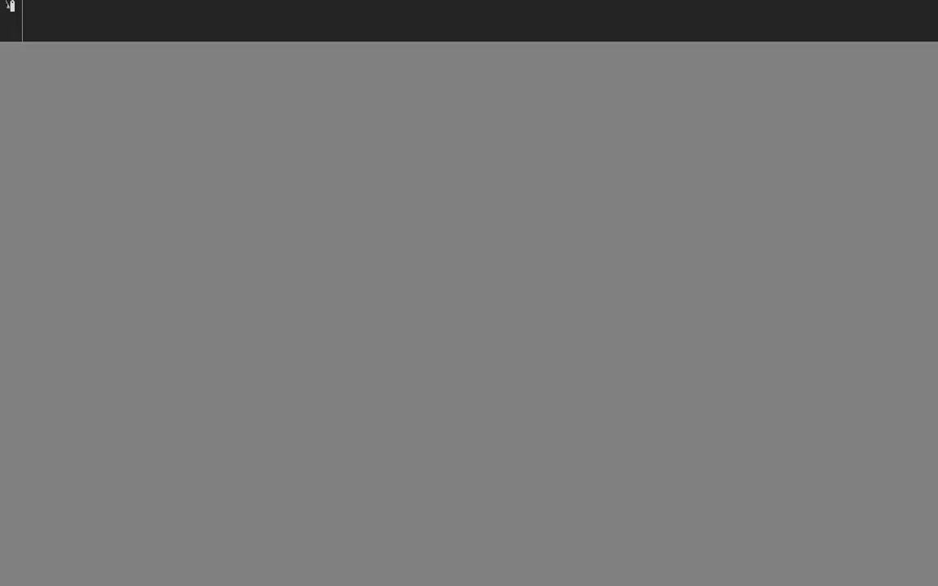
# Exit full-screen DVD playback and quit DVD Player
pyautogui.click(343, 579)
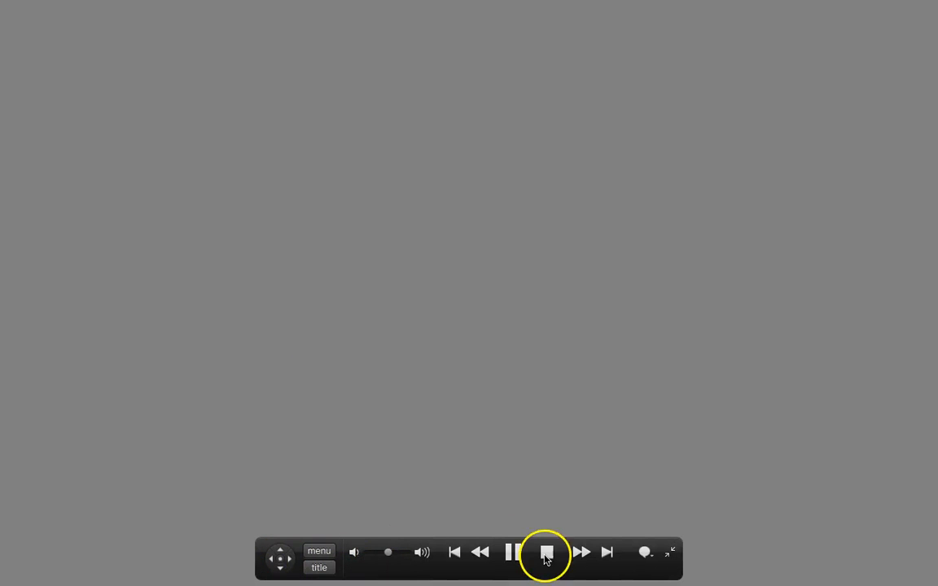
pyautogui.click(670, 553)
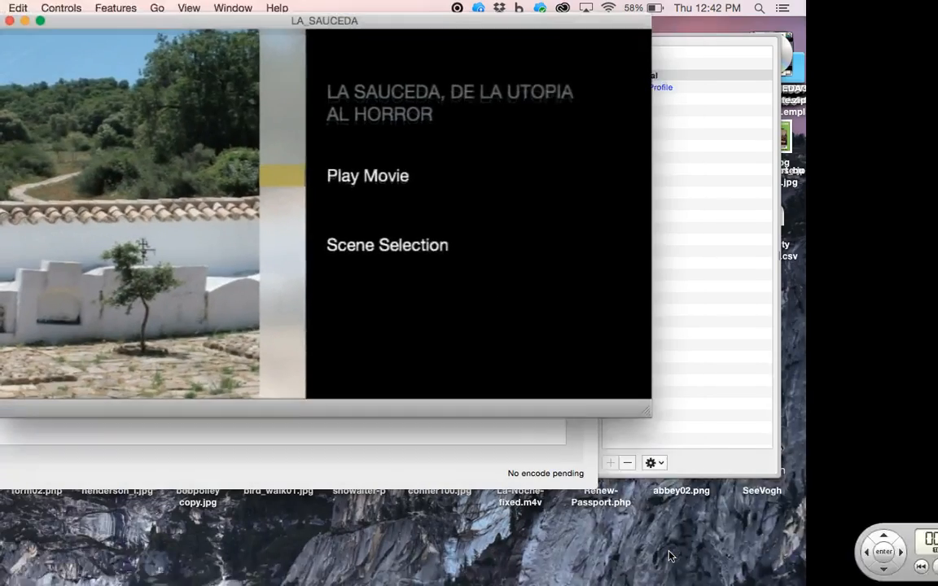
pyautogui.click(72, 10)
pyautogui.click(79, 145)
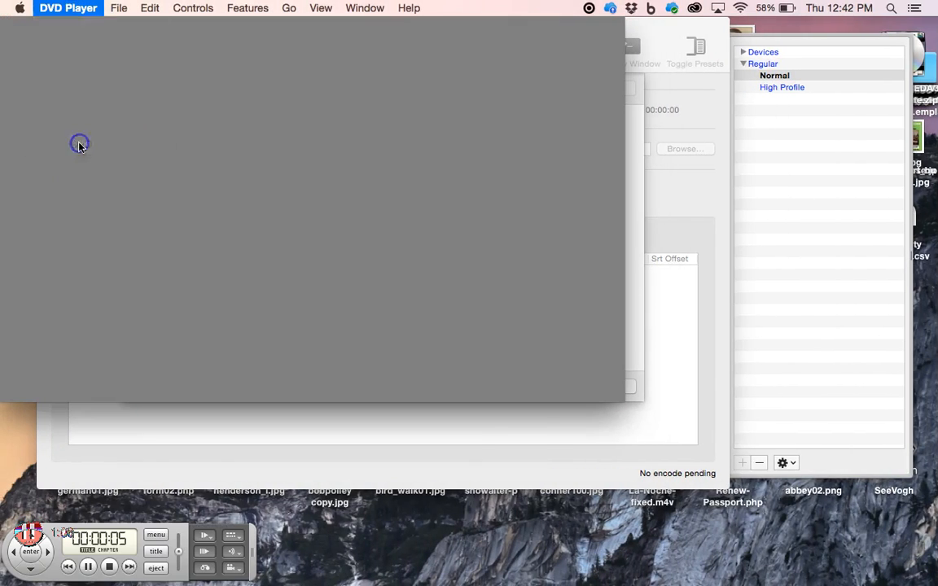
# Open the VIDEO_TS folder on the LA_SAUCEDA disc as the HandBrake source
pyautogui.moveTo(252, 194); pyautogui.dragTo(251, 272)
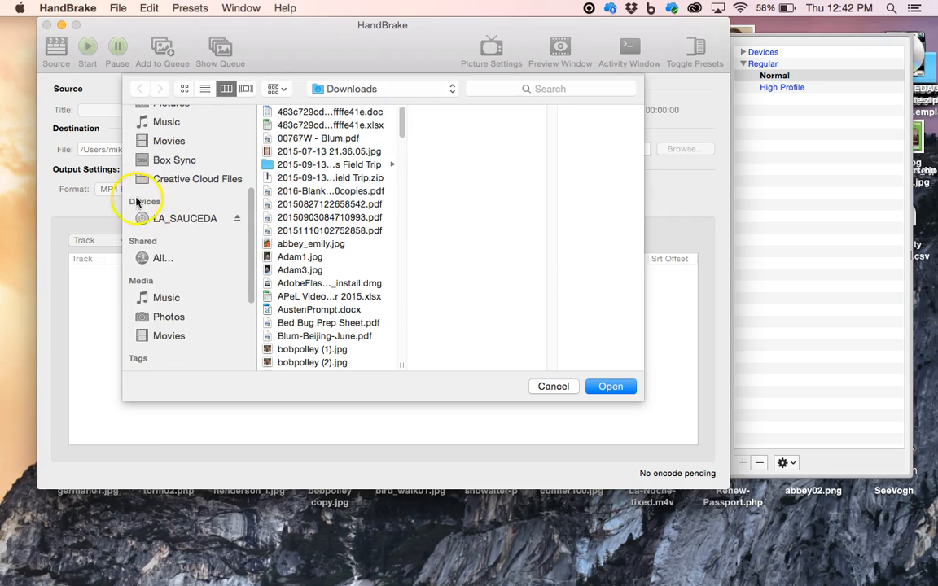
pyautogui.click(174, 222)
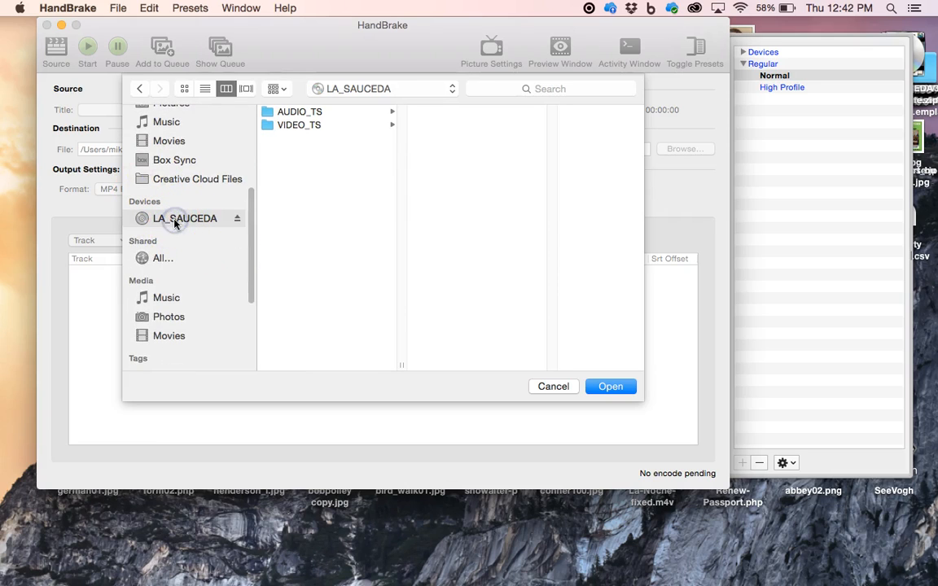
pyautogui.click(294, 126)
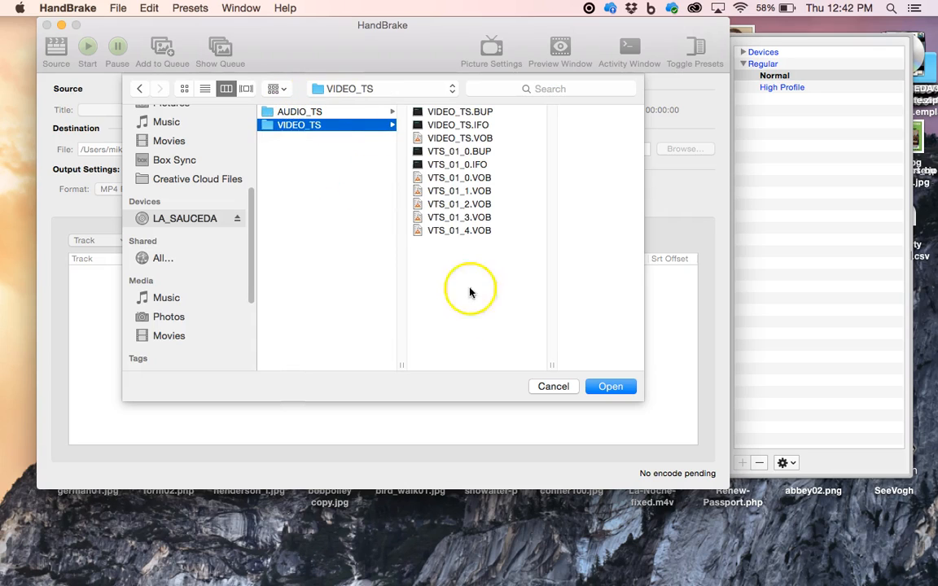
pyautogui.click(608, 387)
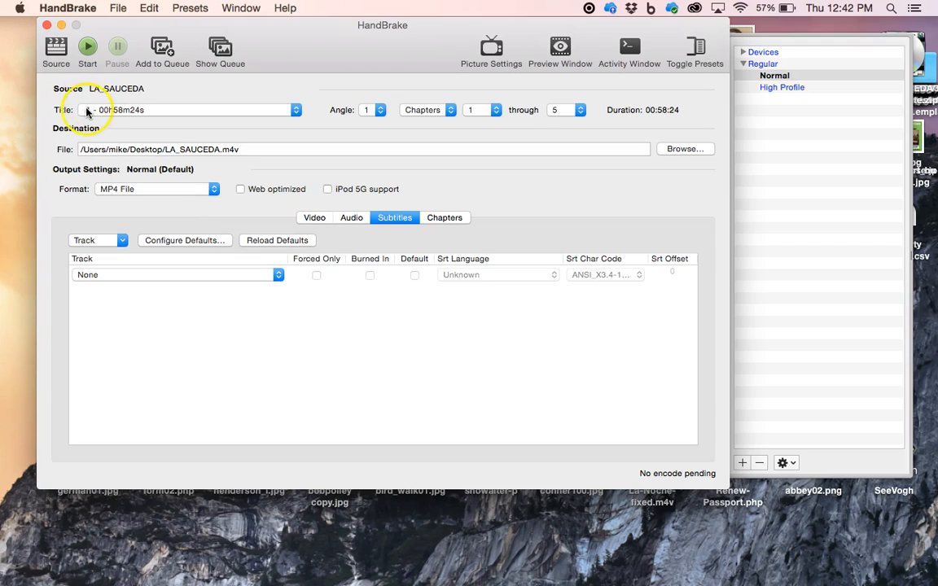
# Keep title 1 selected and limit the chapter range to 1 through 1
pyautogui.click(295, 112)
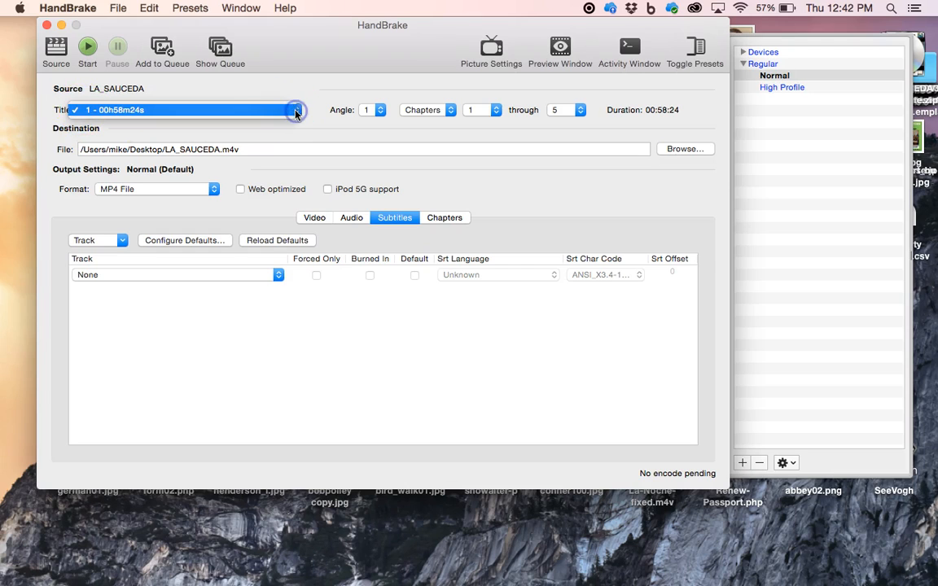
pyautogui.click(226, 111)
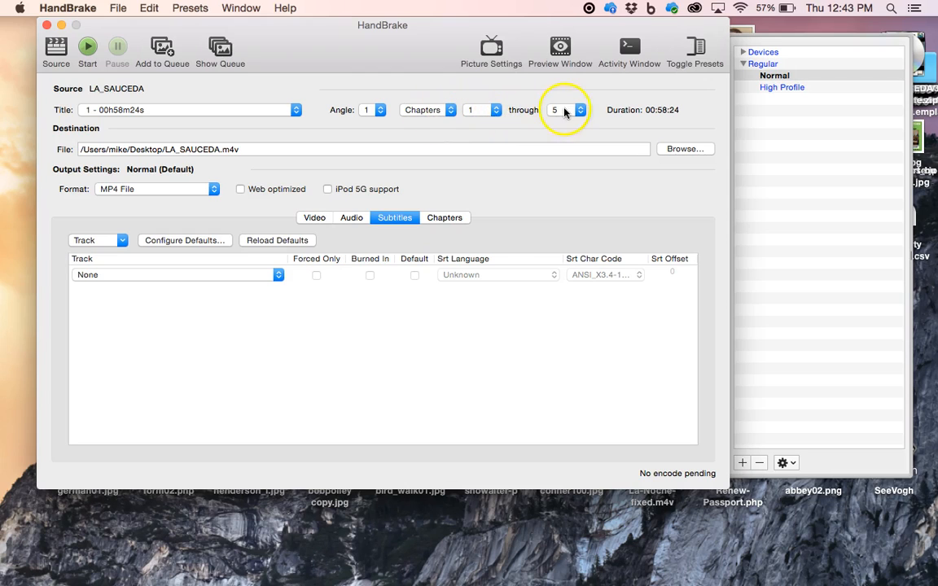
pyautogui.click(496, 112)
pyautogui.click(491, 110)
pyautogui.click(580, 110)
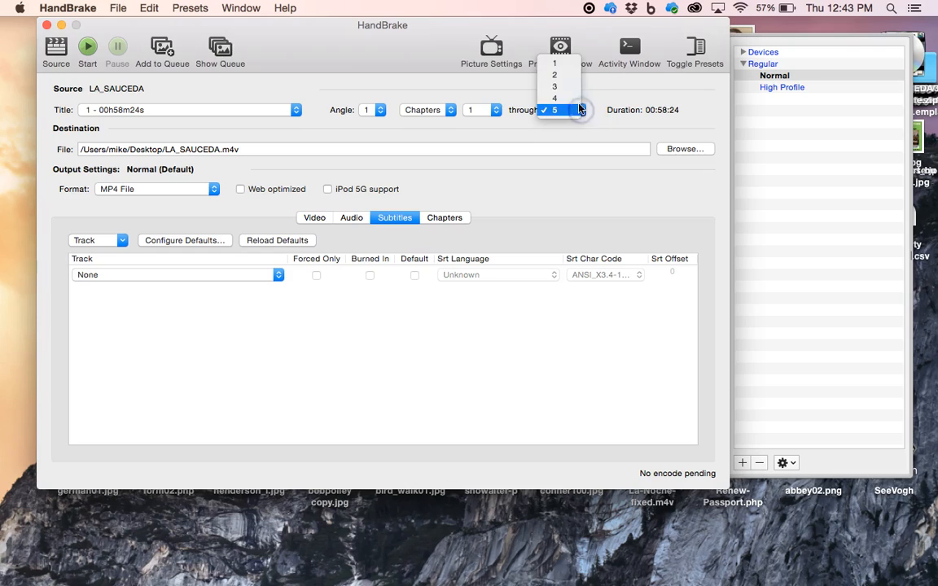
pyautogui.click(556, 65)
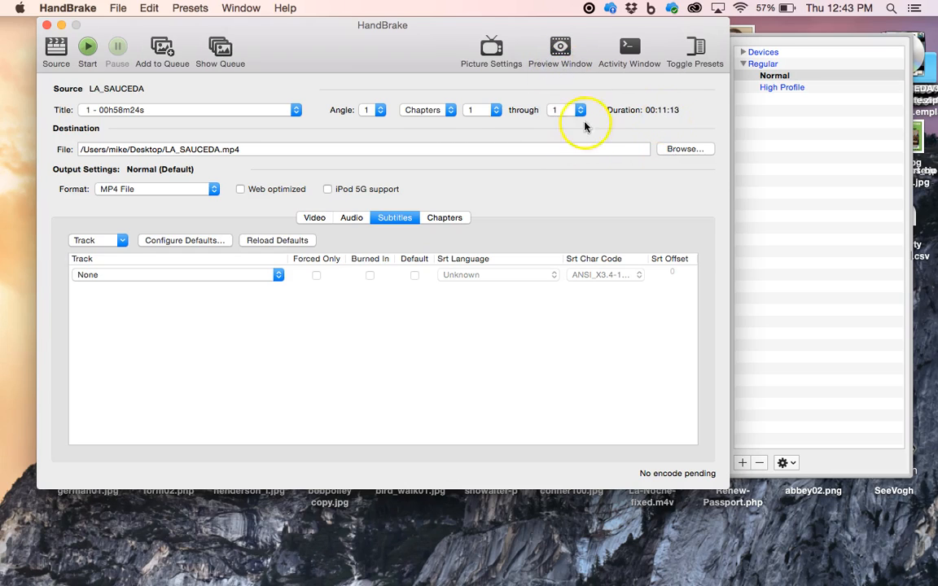
# Set the chapter range to 2 through 2 so that only the second chapter is converted
pyautogui.click(496, 110)
pyautogui.click(479, 119)
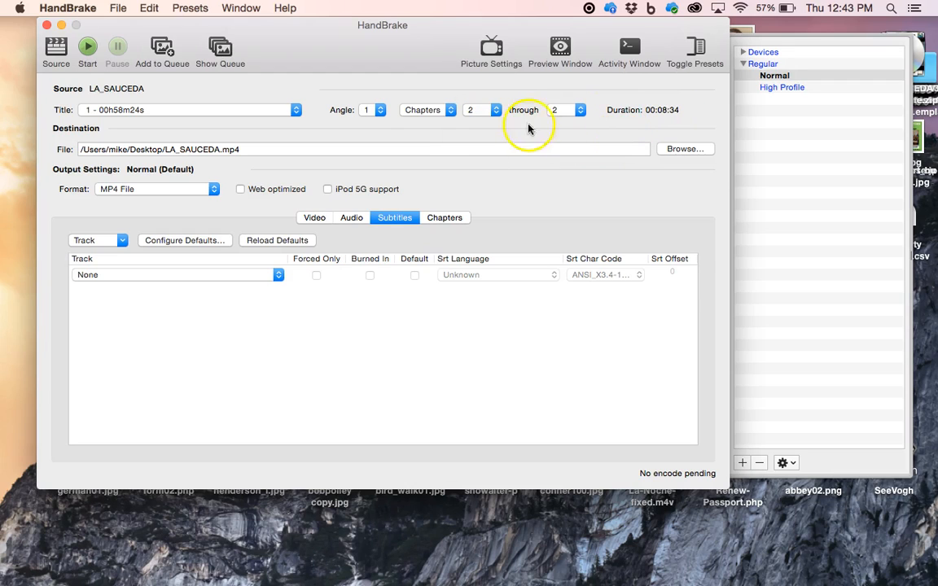
pyautogui.click(583, 113)
pyautogui.click(563, 122)
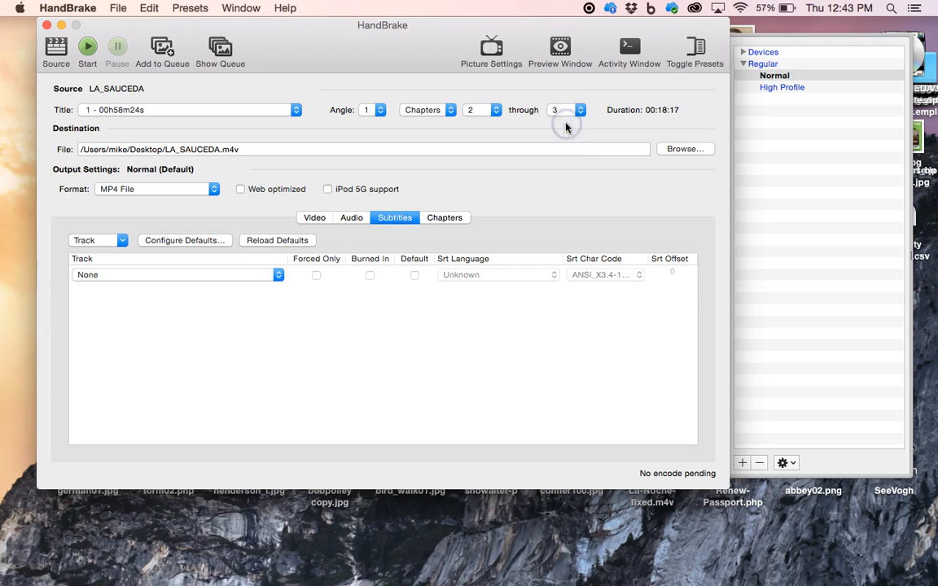
pyautogui.click(576, 114)
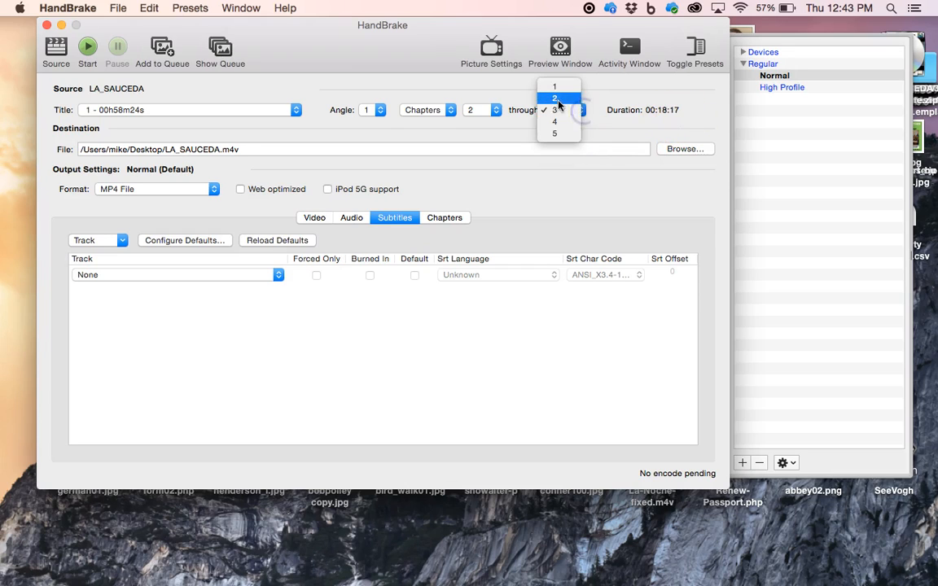
pyautogui.click(559, 104)
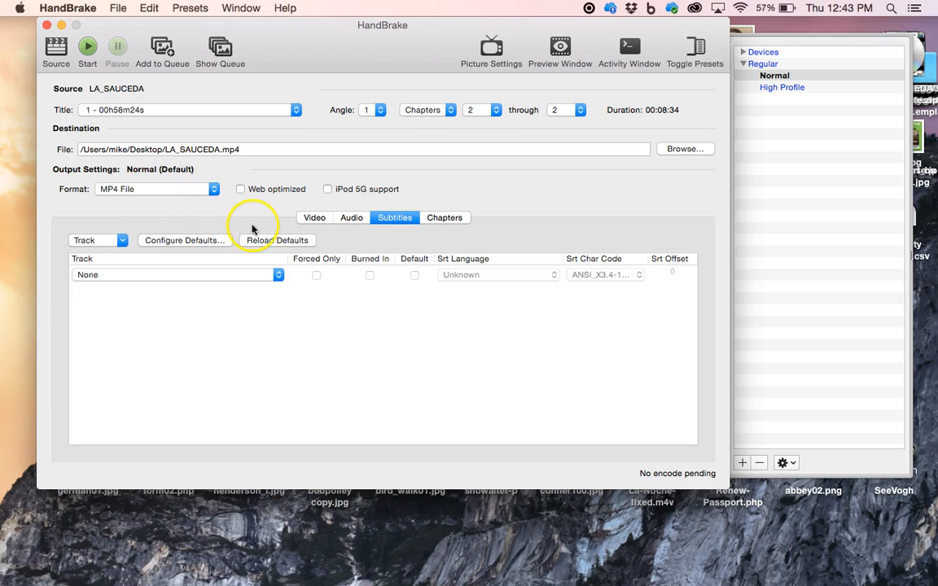
# Show the video settings and start encoding the selected chapter to LA_SAUCEDA.mp4
pyautogui.click(311, 218)
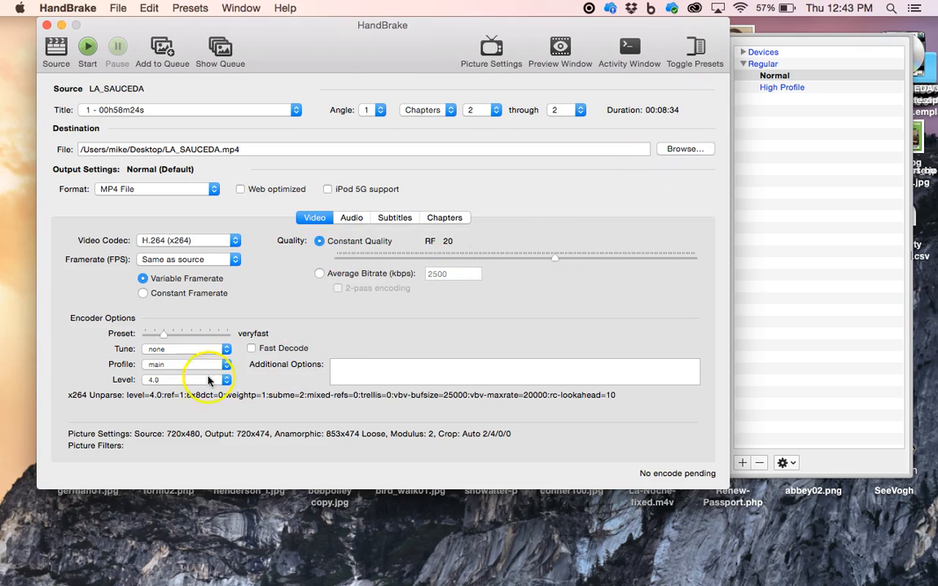
pyautogui.click(88, 49)
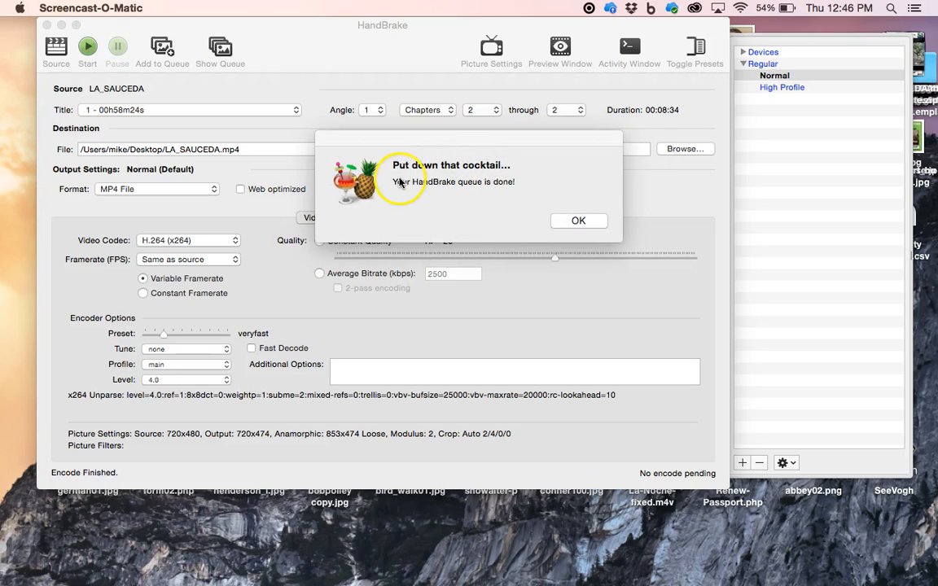
# Dismiss the encode completion notice and quit HandBrake
pyautogui.click(578, 220)
pyautogui.click(577, 221)
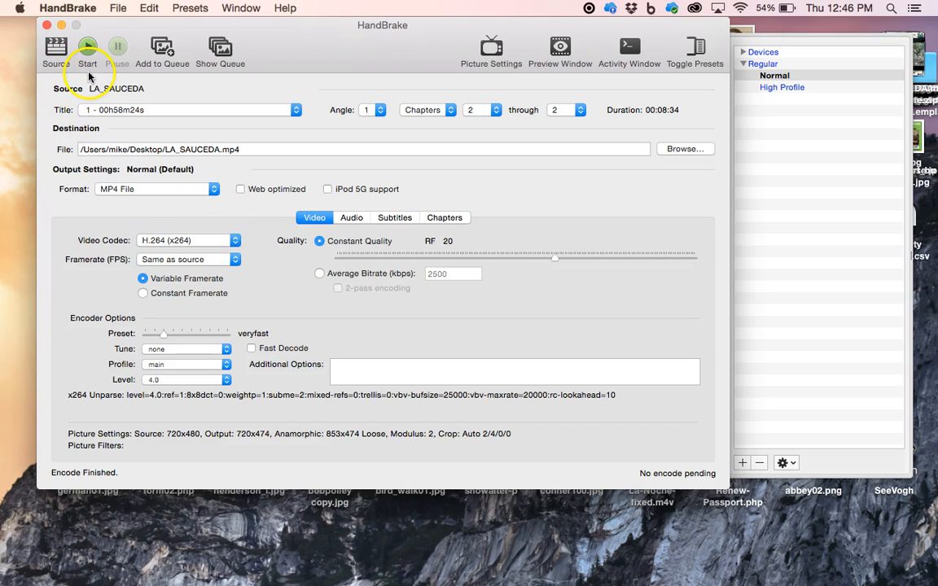
pyautogui.click(69, 9)
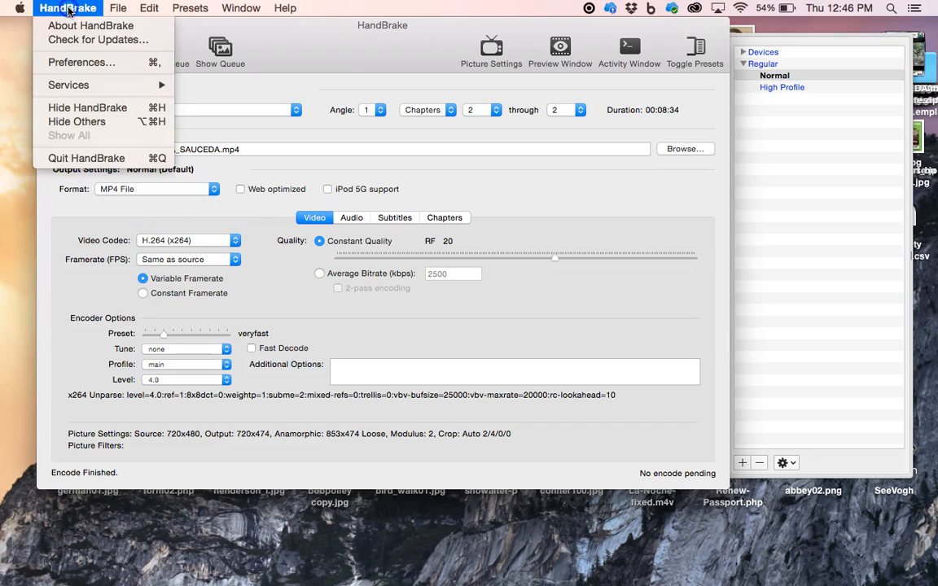
pyautogui.click(70, 157)
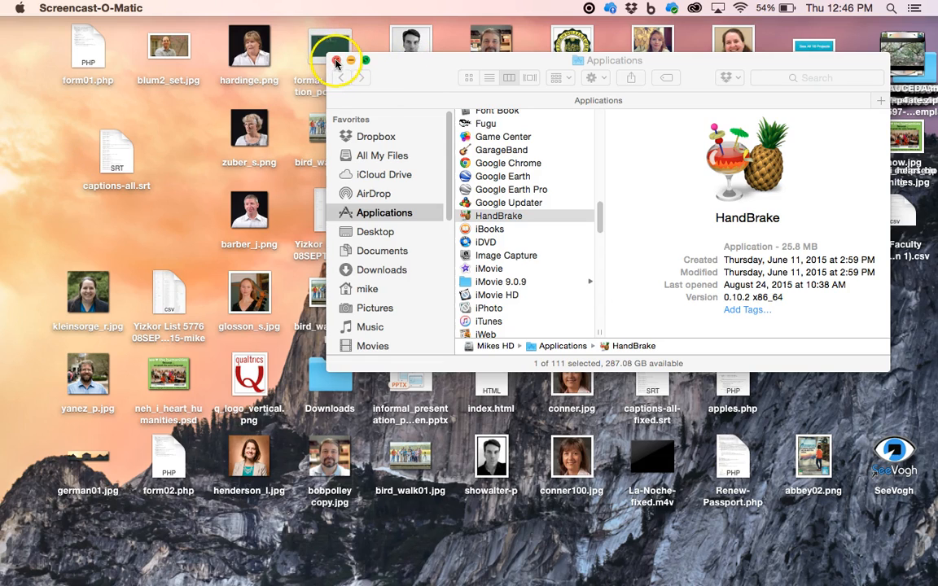
# Show the Desktop folder in Finder and sort its files by date modified, newest first
pyautogui.click(370, 214)
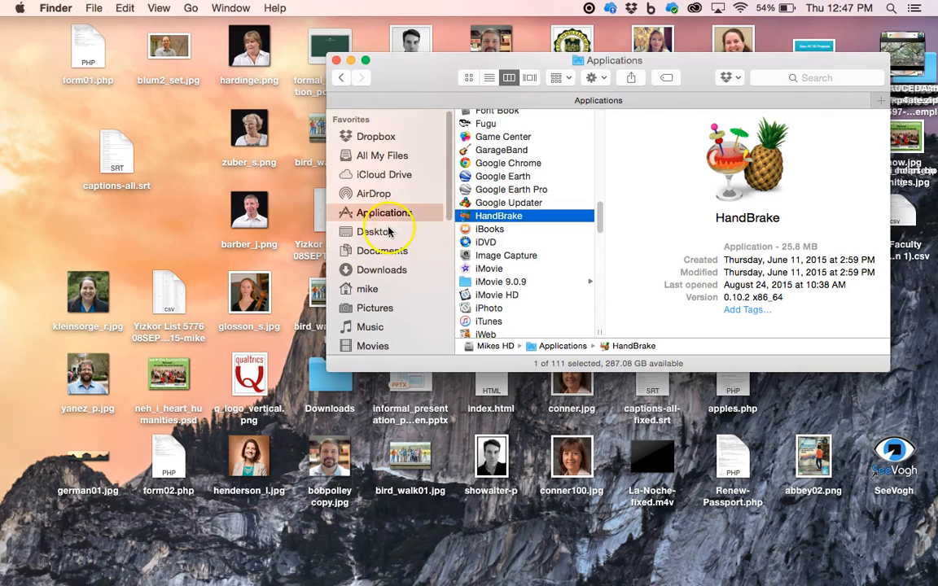
pyautogui.click(376, 232)
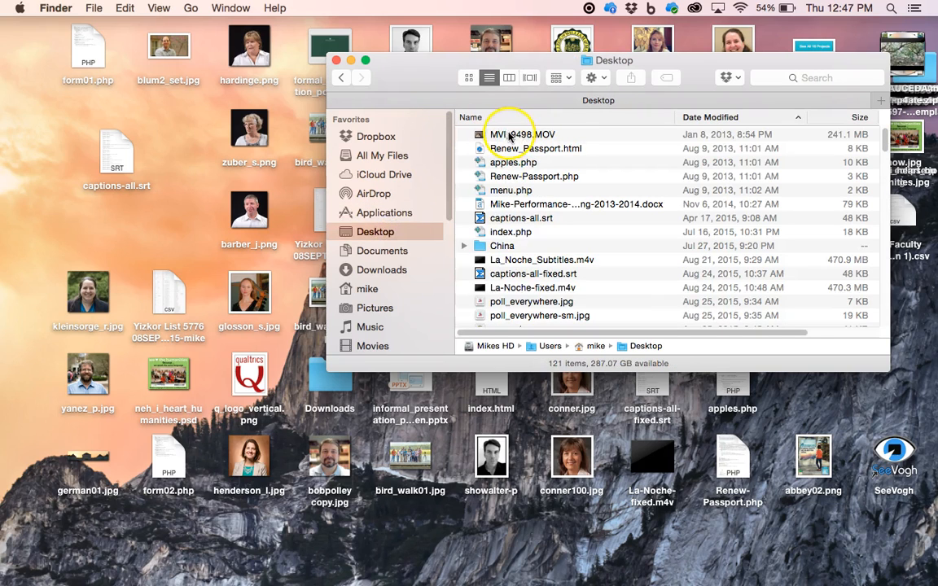
pyautogui.moveTo(467, 65); pyautogui.dragTo(349, 53)
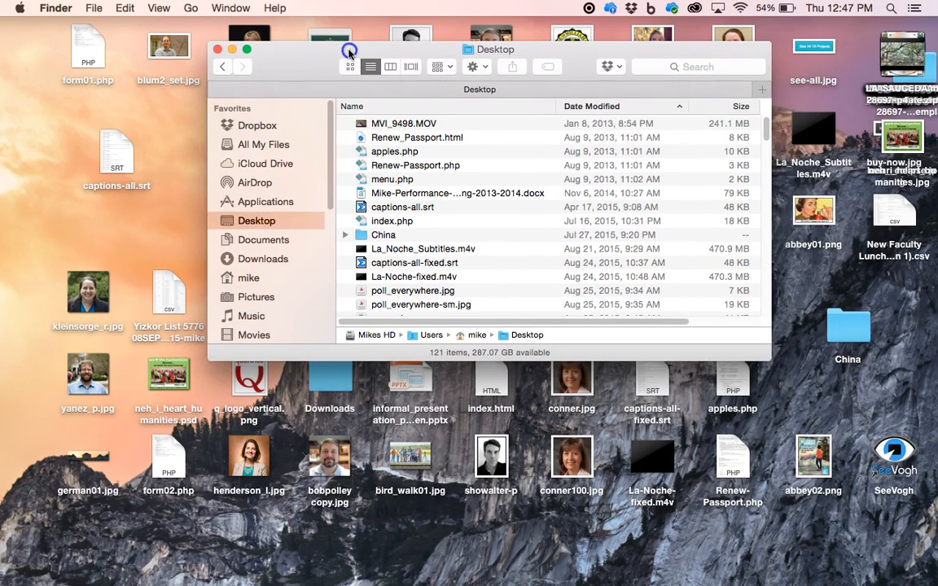
pyautogui.click(603, 107)
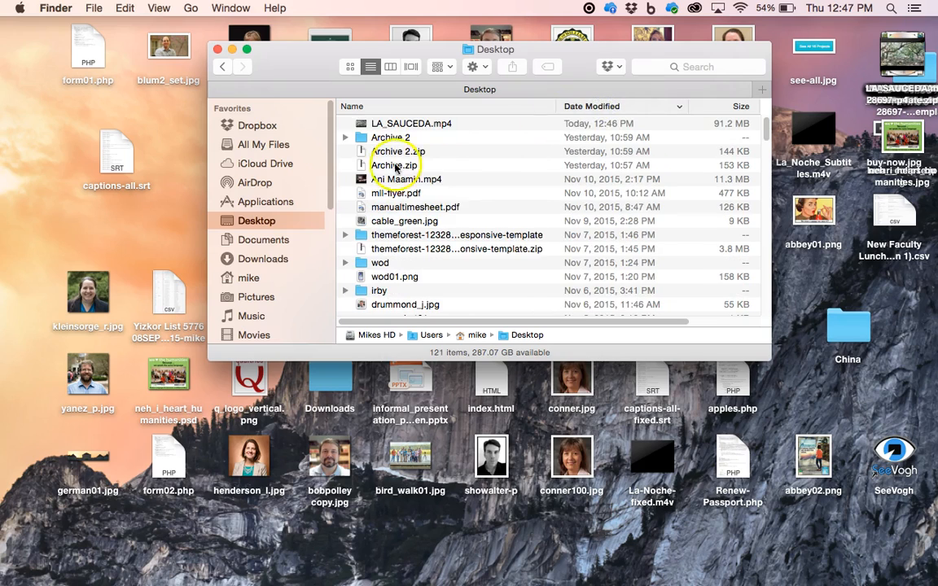
# Open LA_SAUCEDA.mp4 with QuickTime Player, play its first few seconds and pause it
pyautogui.click(389, 124)
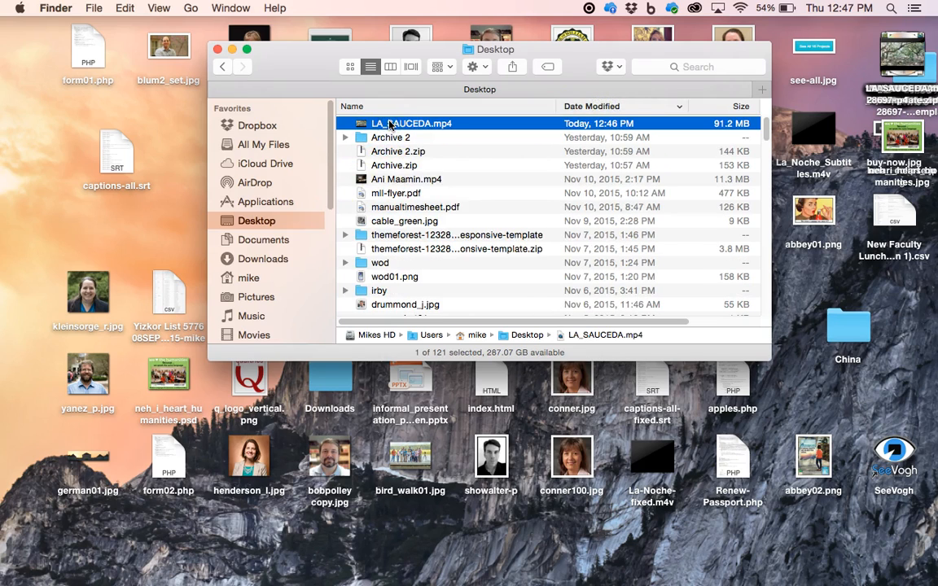
pyautogui.click(94, 8)
pyautogui.moveTo(127, 124)
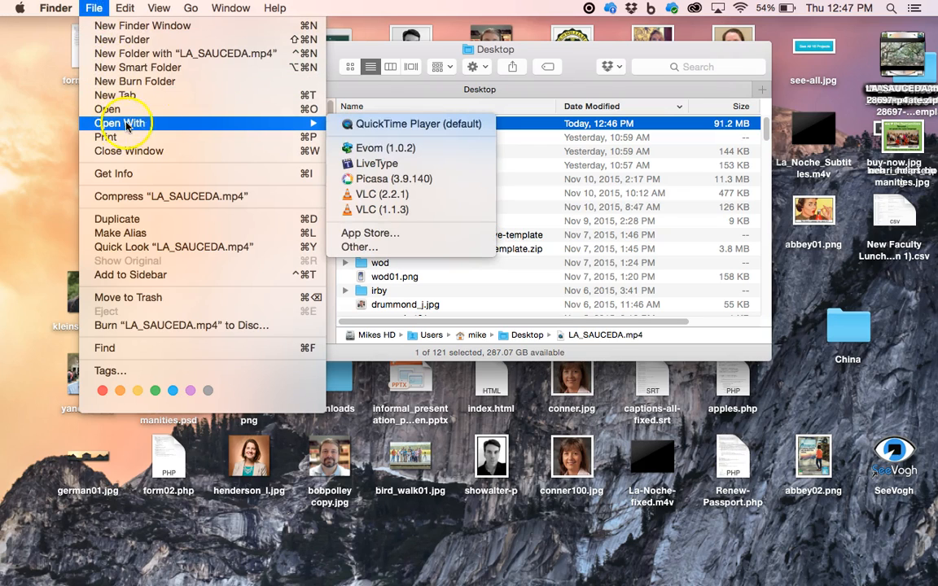
pyautogui.click(346, 124)
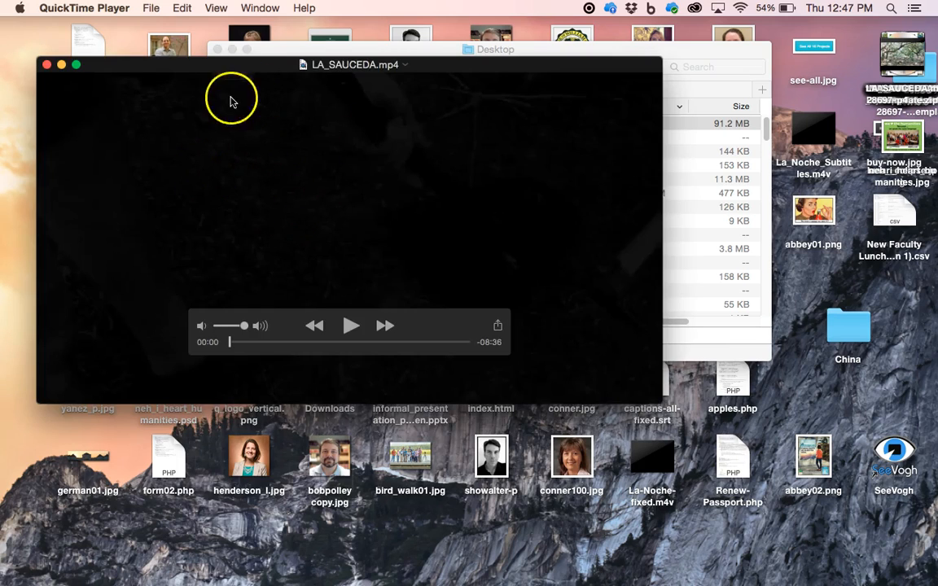
pyautogui.click(347, 326)
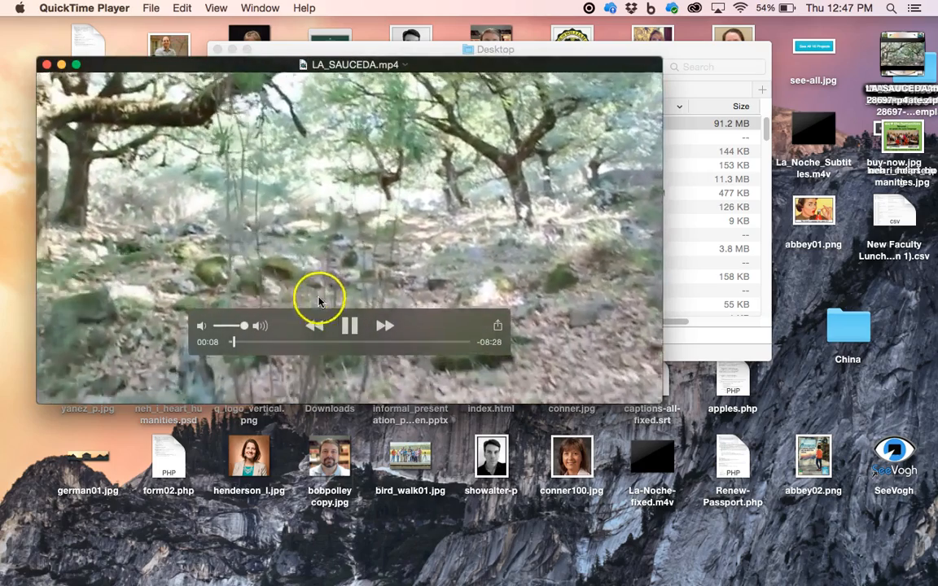
pyautogui.click(349, 326)
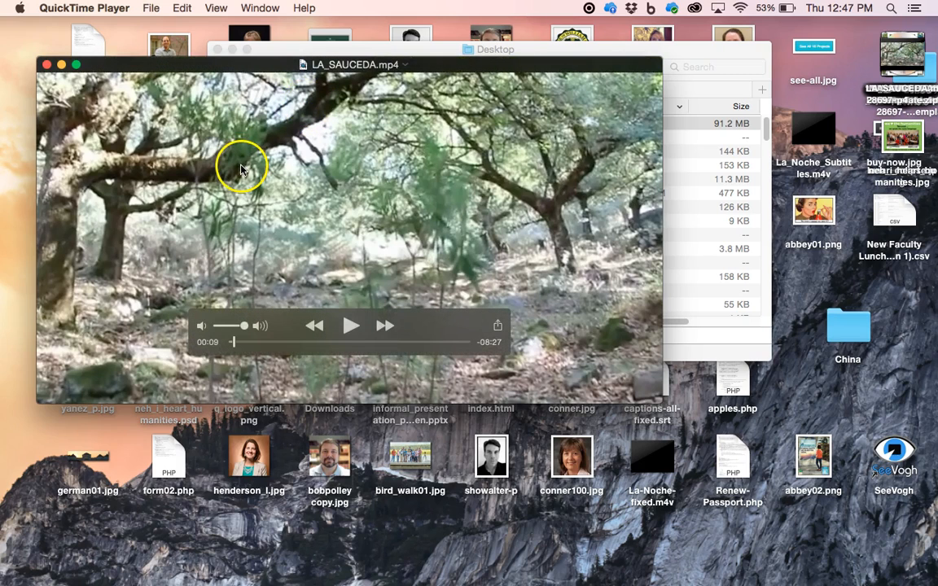
# Trim the LA_SAUCEDA.mp4 movie to a clip of about 15 seconds showing the woman in the cloak, roughly a quarter of the way in
pyautogui.click(184, 10)
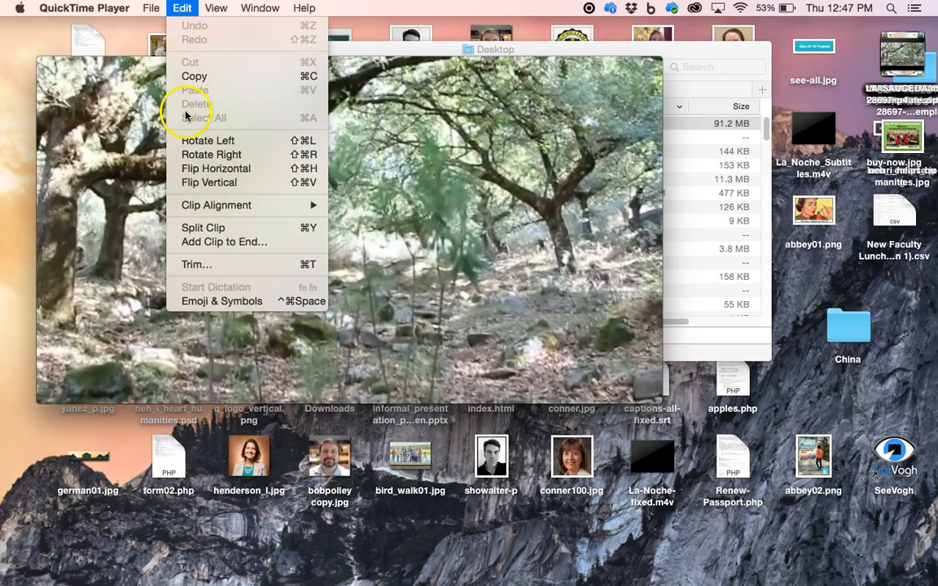
pyautogui.click(198, 264)
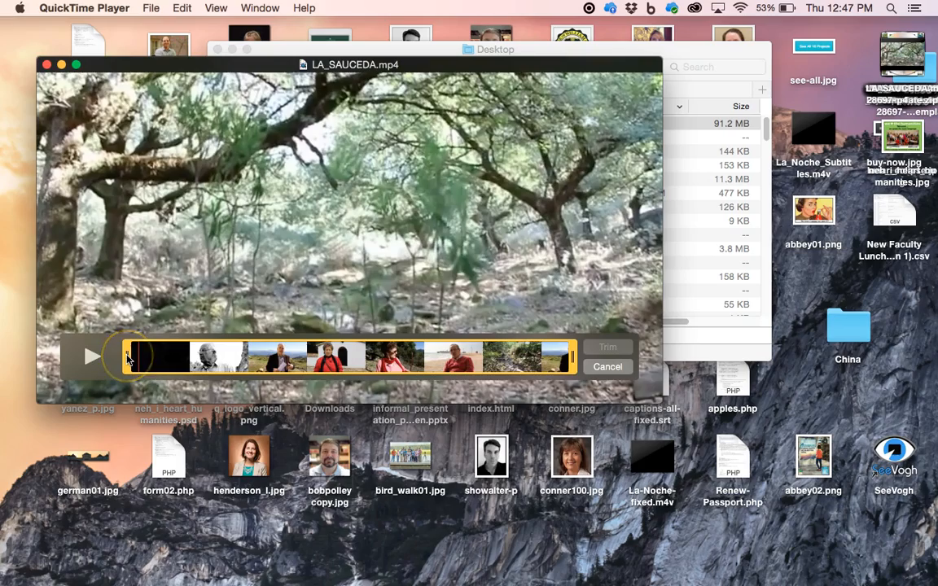
pyautogui.moveTo(128, 359); pyautogui.dragTo(246, 358)
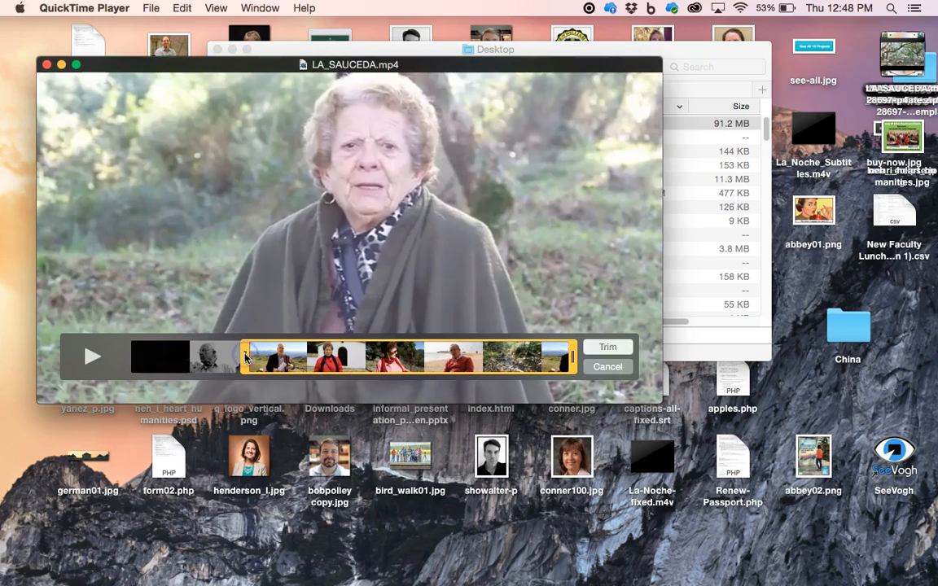
pyautogui.moveTo(574, 356); pyautogui.dragTo(267, 353)
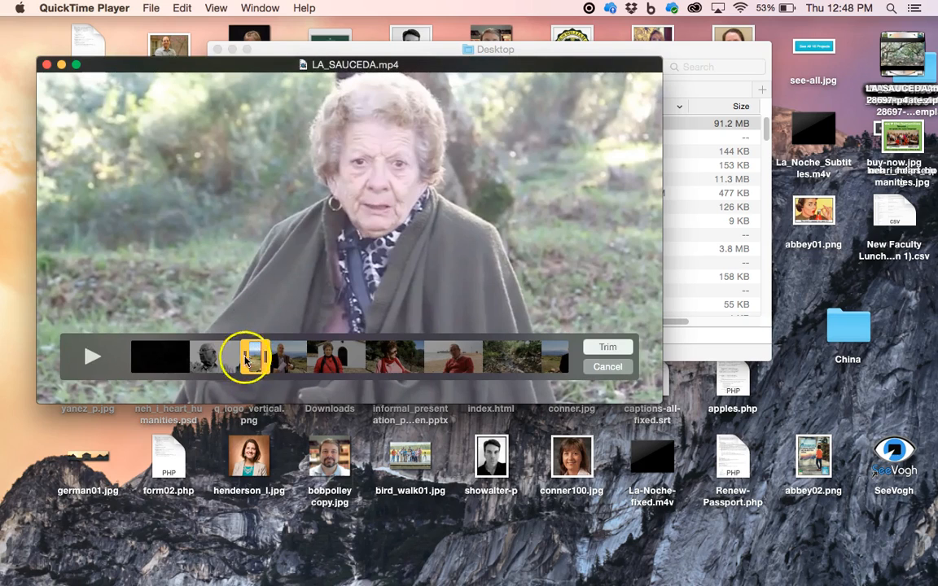
pyautogui.click(603, 350)
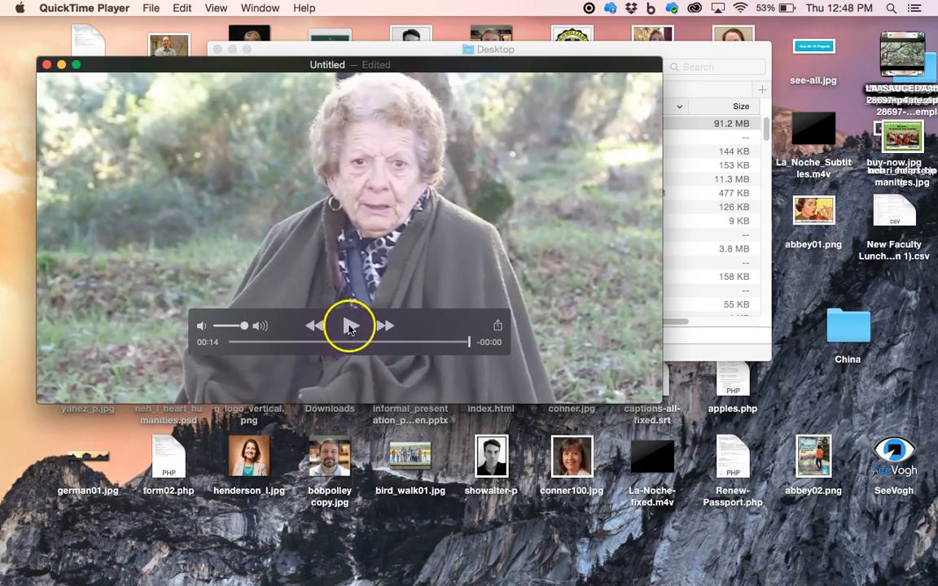
# Play the trimmed clip from its start and pause it about 8 seconds in
pyautogui.click(350, 327)
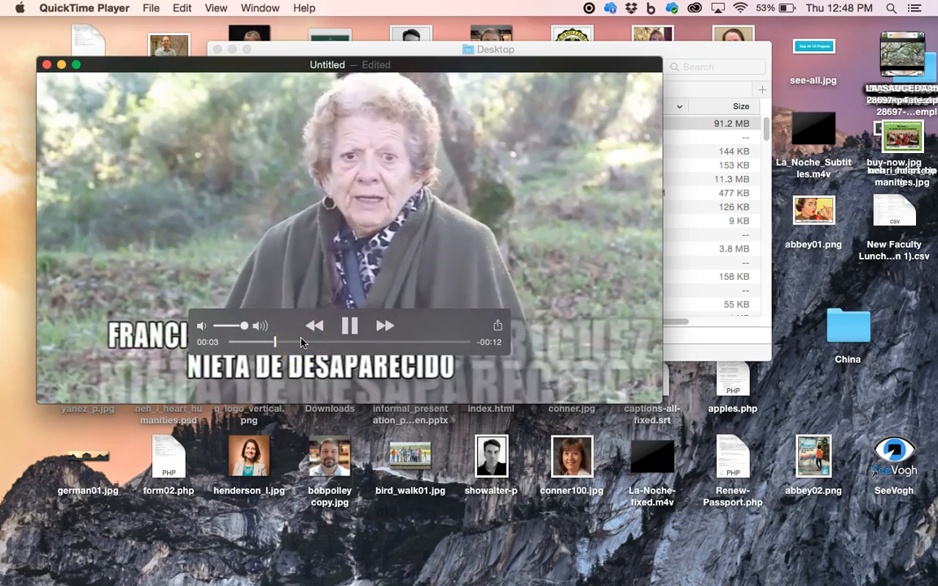
pyautogui.click(349, 326)
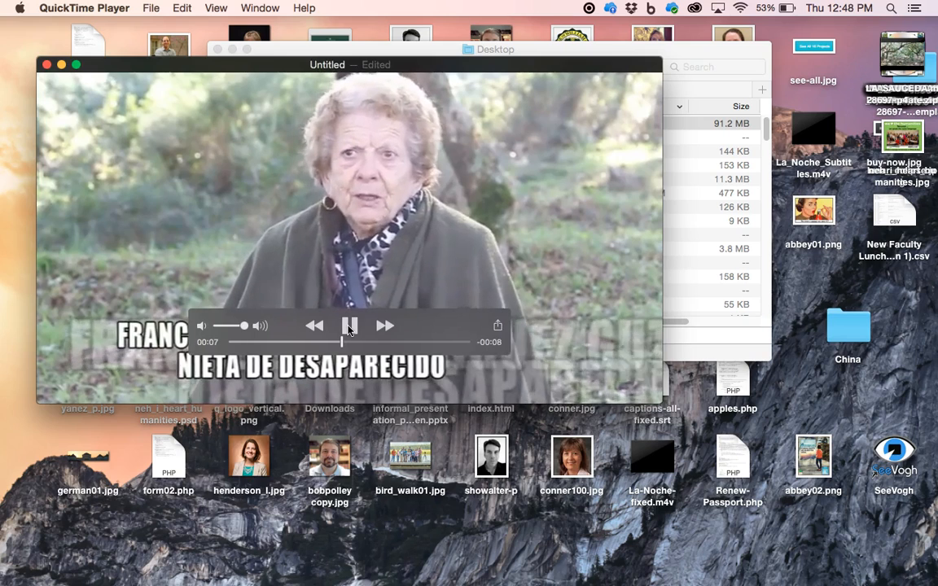
pyautogui.click(350, 326)
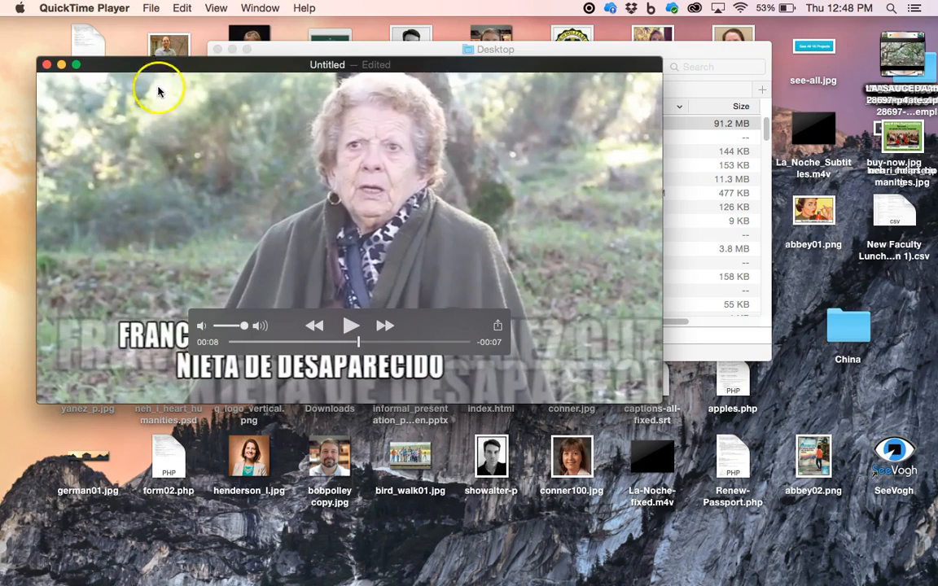
# Export the trimmed clip at 720p to the Desktop under the name clip01
pyautogui.click(151, 10)
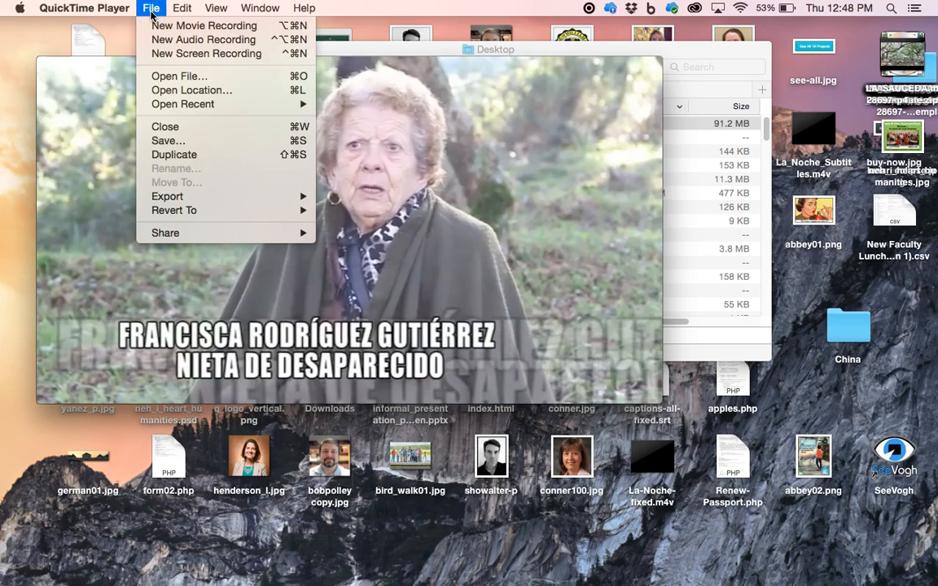
pyautogui.moveTo(166, 237)
pyautogui.click(167, 198)
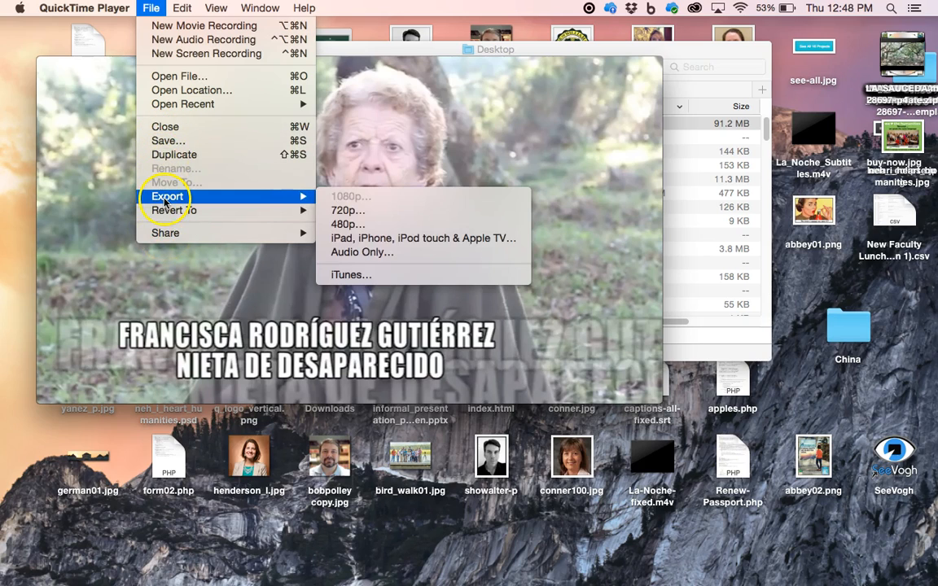
pyautogui.click(346, 211)
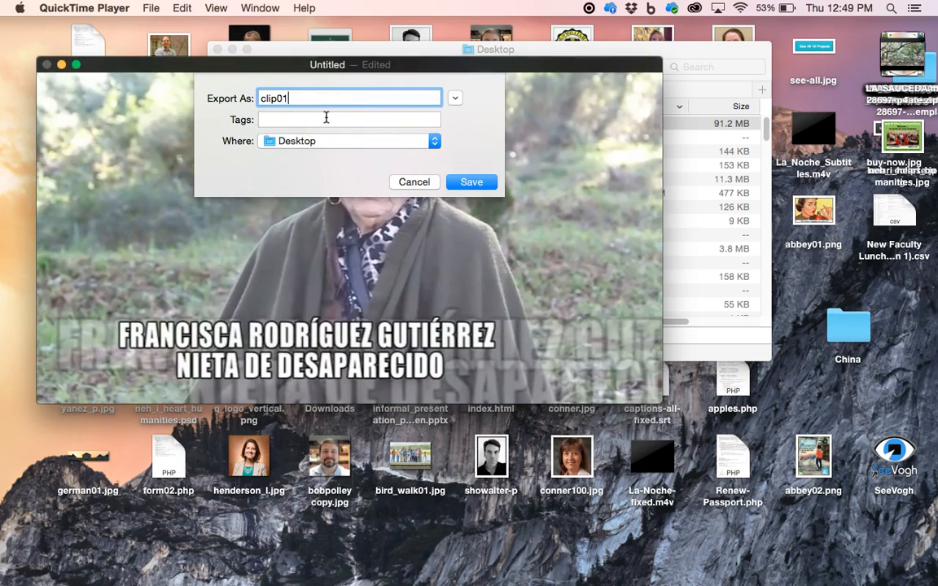
pyautogui.click(470, 182)
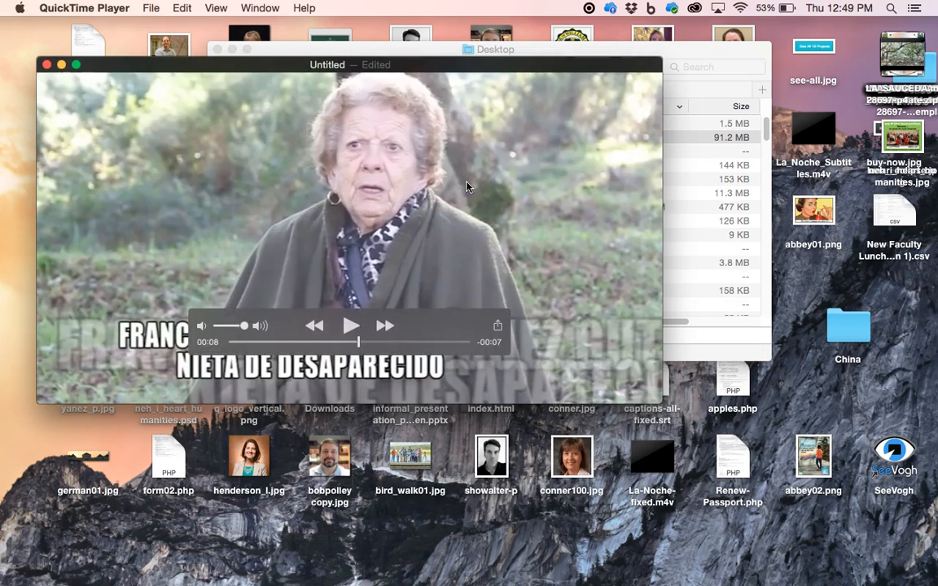